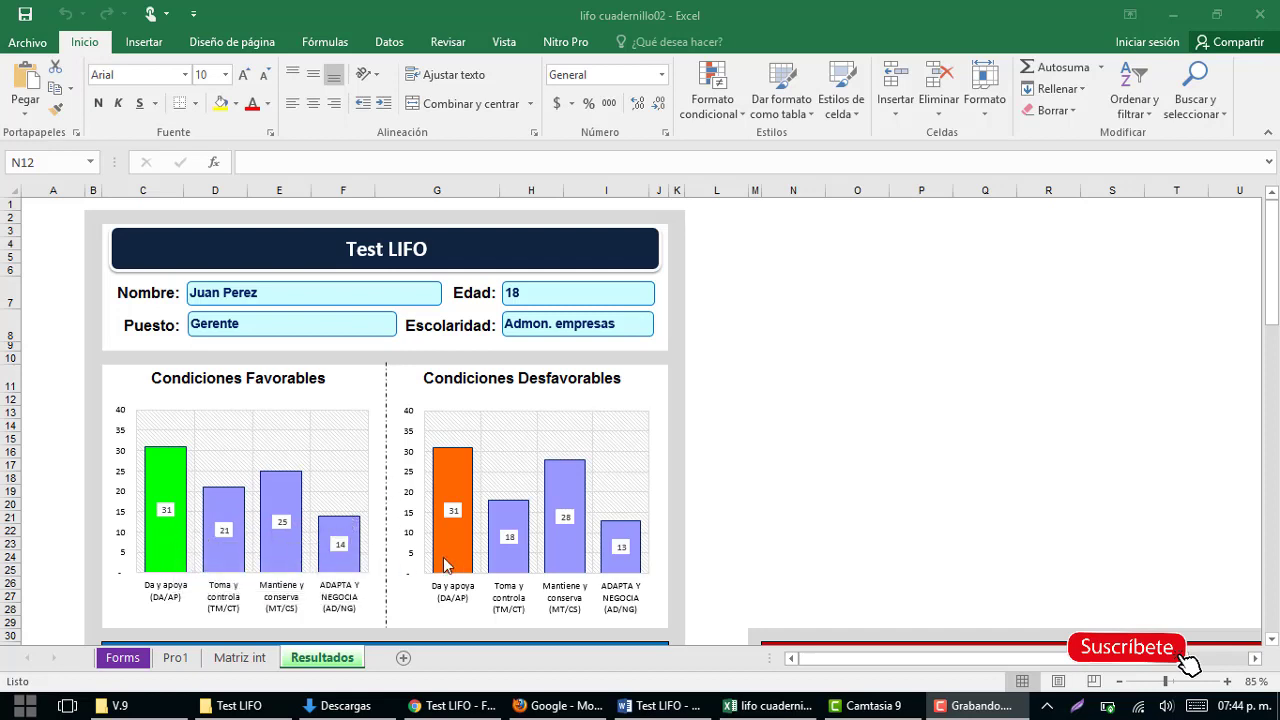
Step: Scroll down to the Da y apoya (DA/AP) tables and check the CONDICIONES FAVORABLES header and title formula ='Pro1'!R5
mouse_move(462, 520)
scroll(690, 500, "down", 2)
scroll(690, 500, "down", 3)
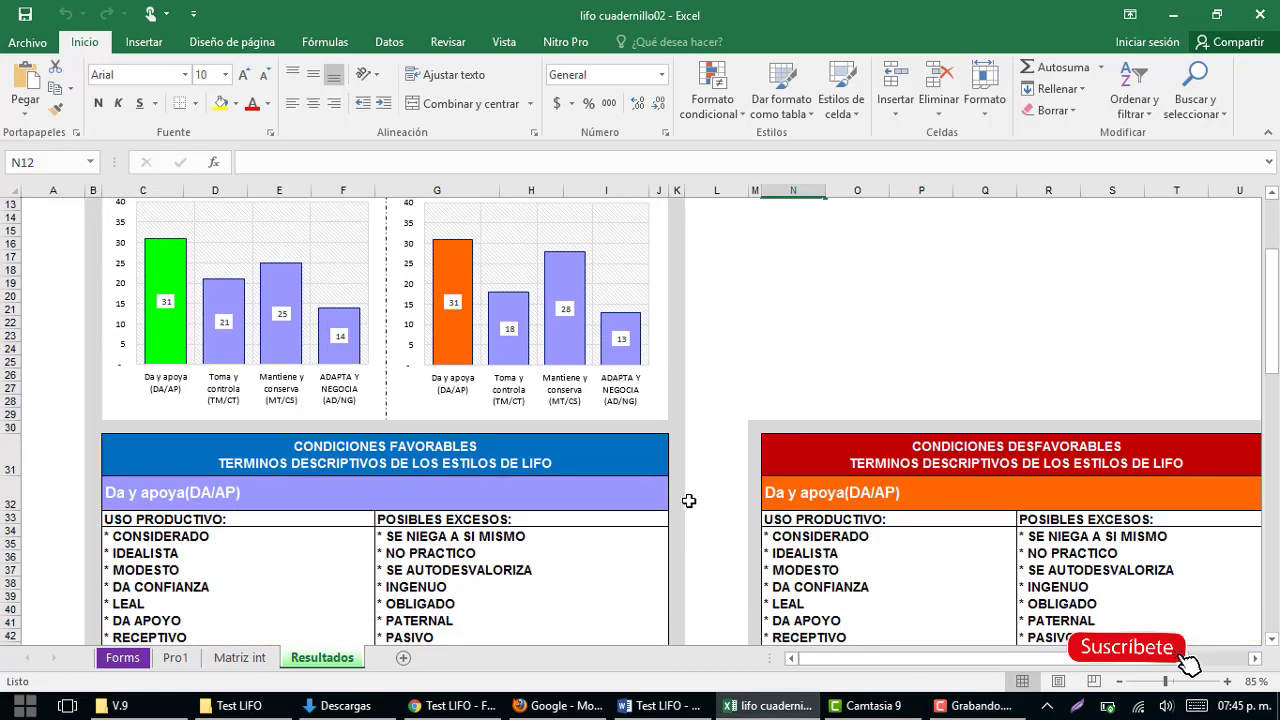
scroll(689, 500, "down", 2)
scroll(689, 500, "down", 1)
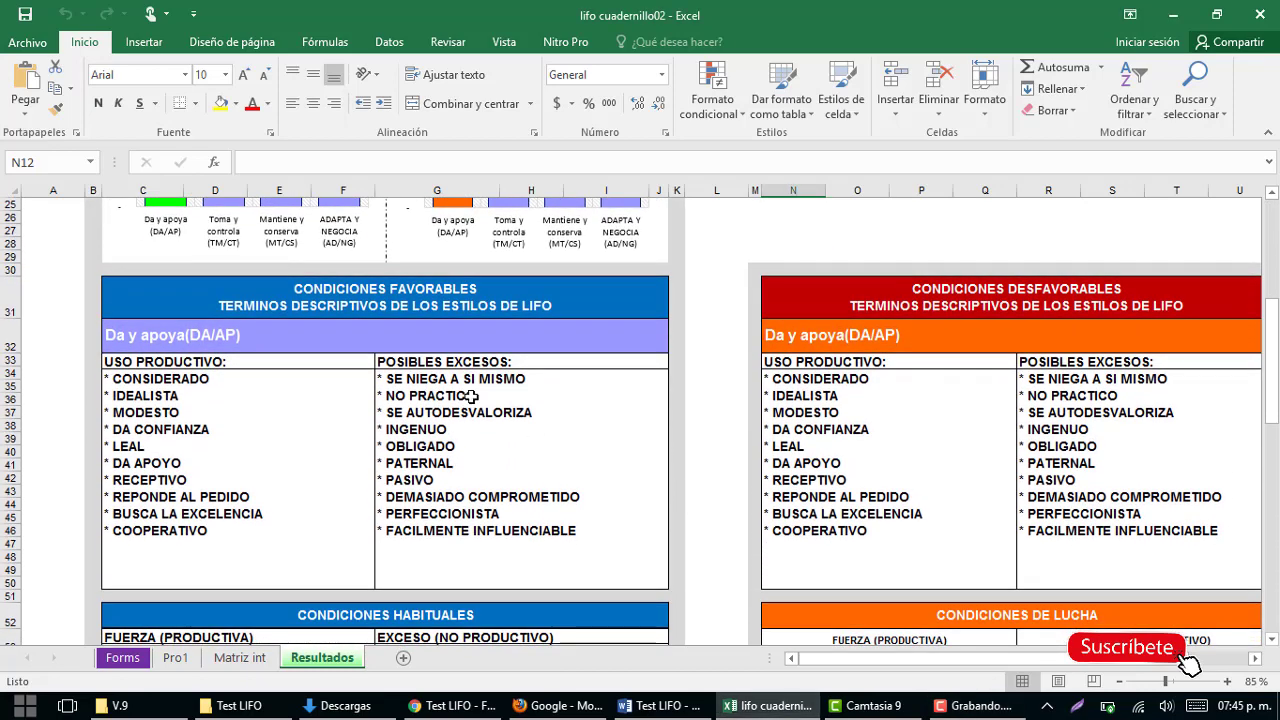
left_click(326, 304)
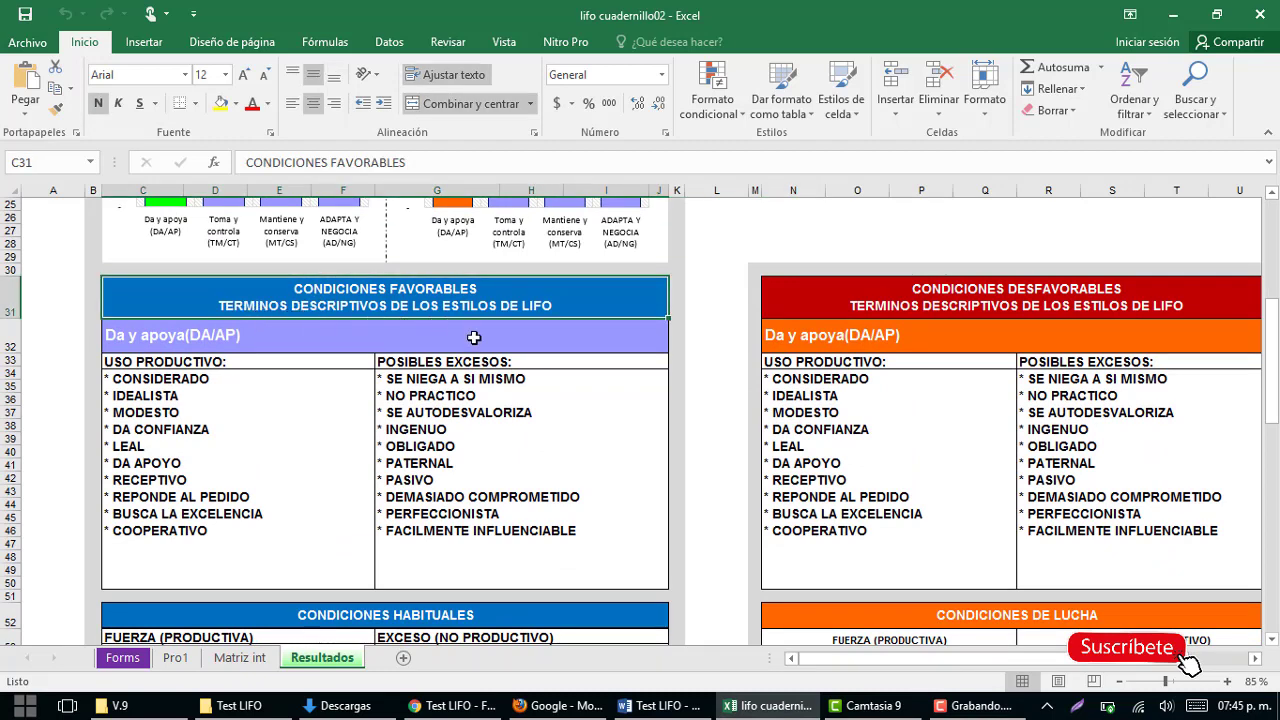
scroll(470, 338, "down", 1)
left_click(165, 296)
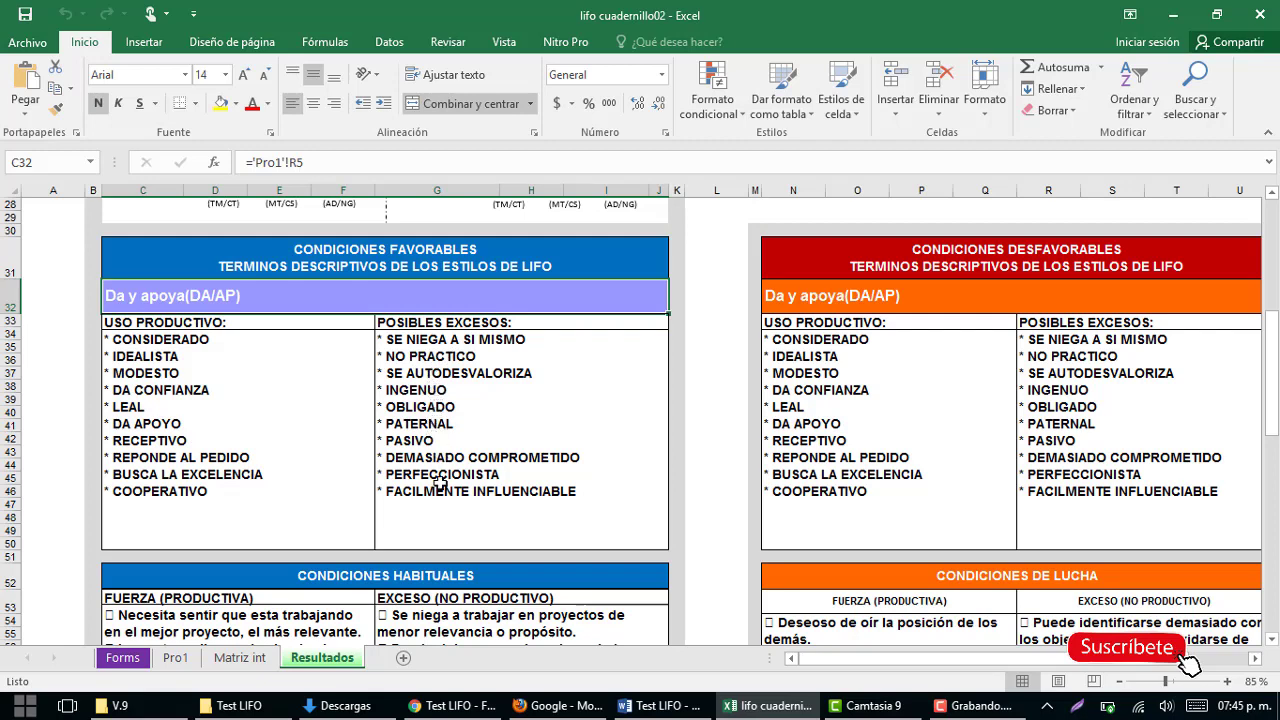
Step: Scroll down to row 52 and inspect the CONDICIONES HABITUALES header cell C52
scroll(449, 497, "down", 1)
scroll(449, 497, "down", 2)
scroll(449, 497, "down", 2)
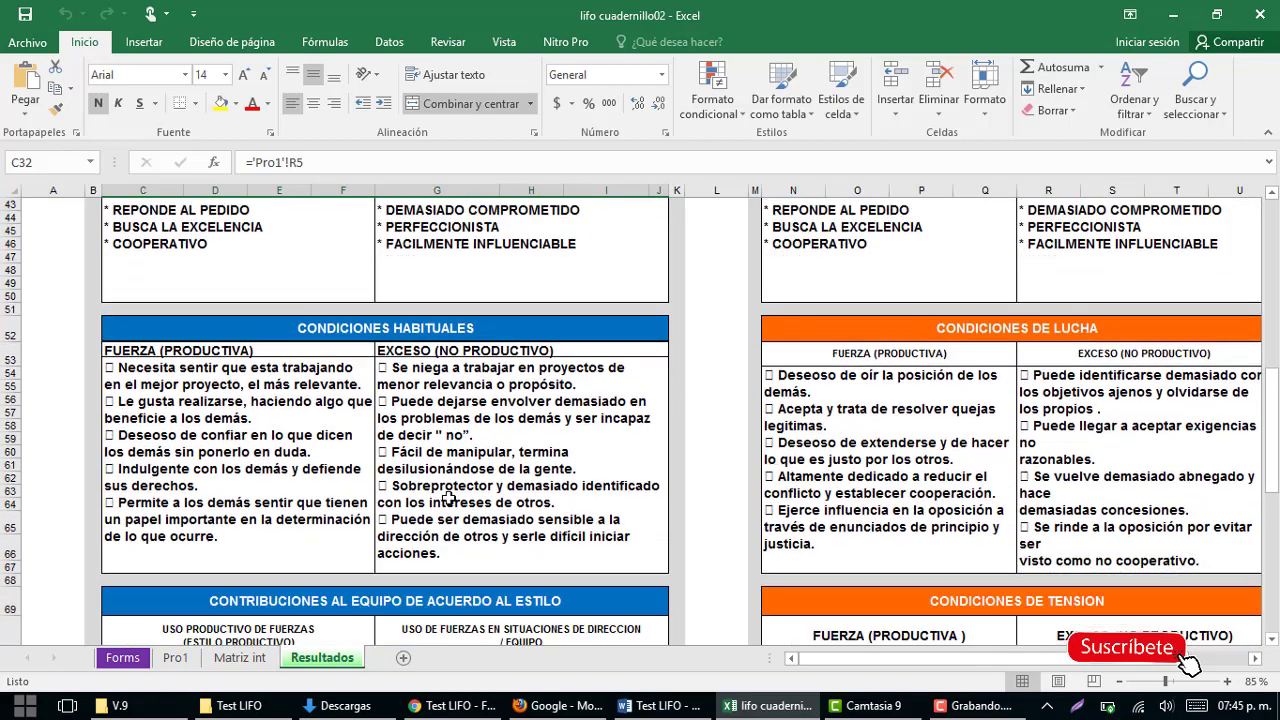
left_click(344, 338)
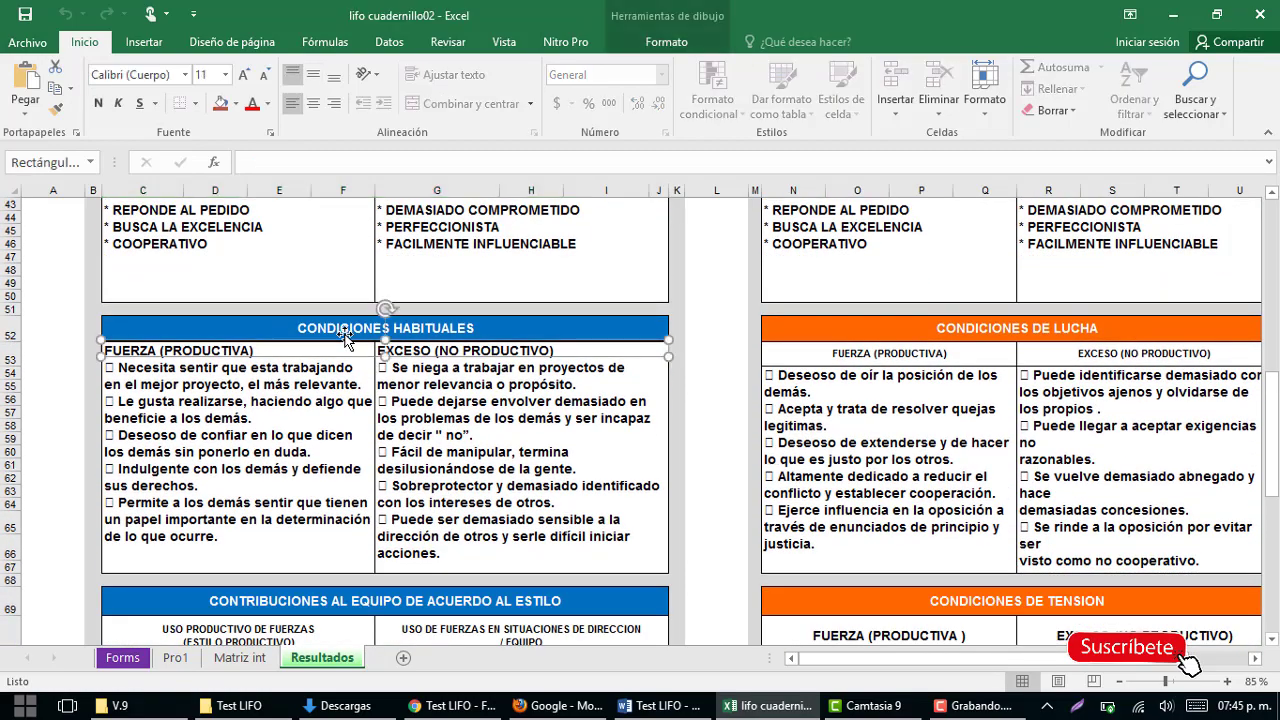
left_click(343, 322)
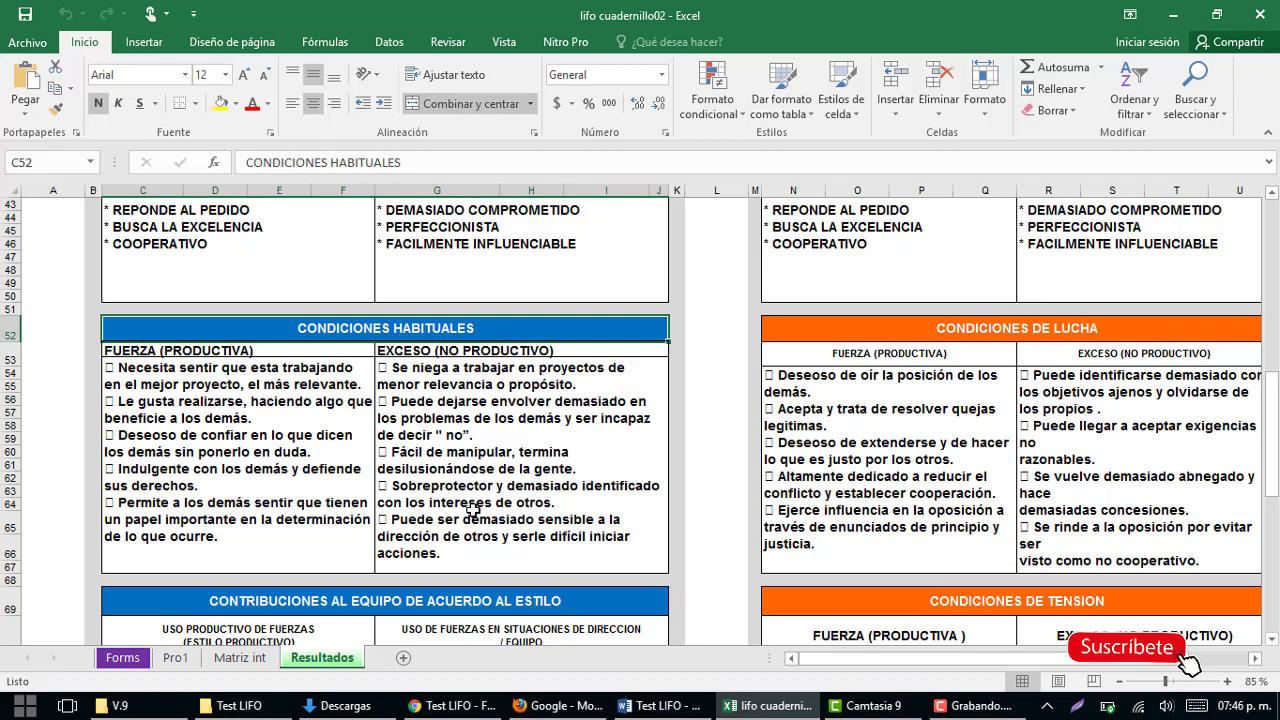
Step: Scroll down to row 69 and inspect the CONTRIBUCIONES AL EQUIPO DE ACUERDO AL ESTILO header cell C69
scroll(479, 510, "down", 1)
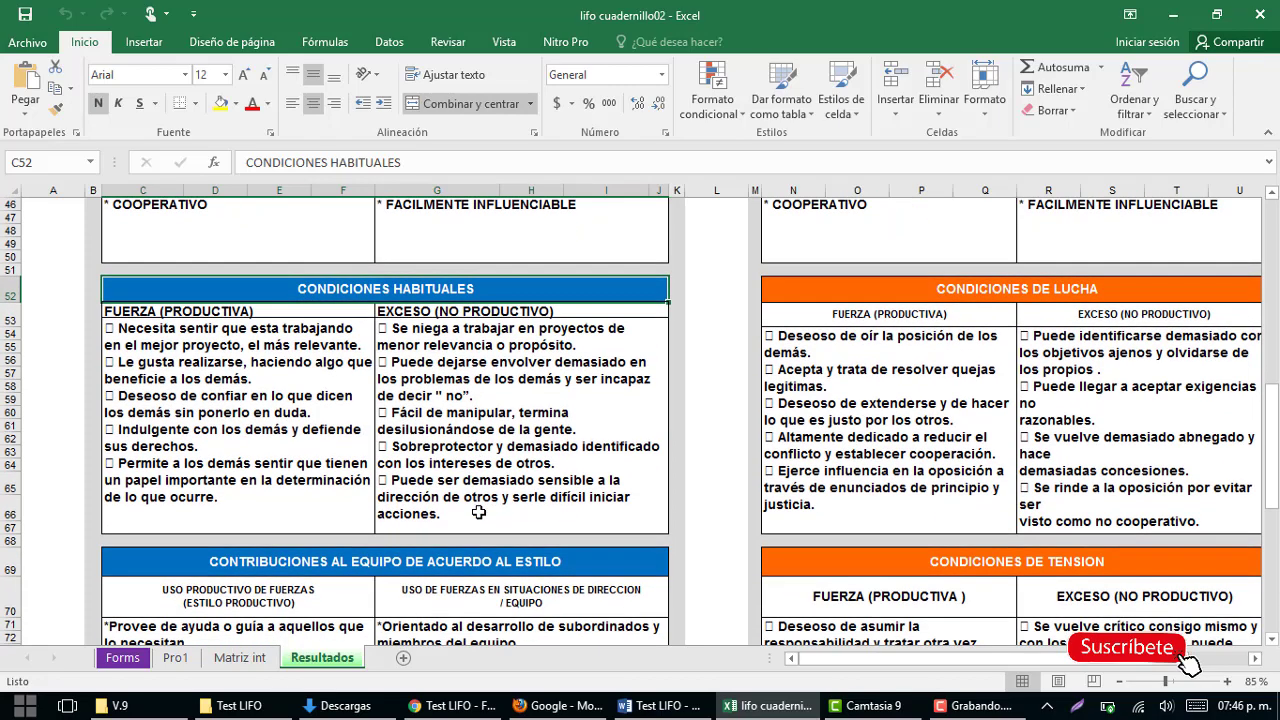
scroll(479, 505, "down", 2)
scroll(477, 475, "down", 3)
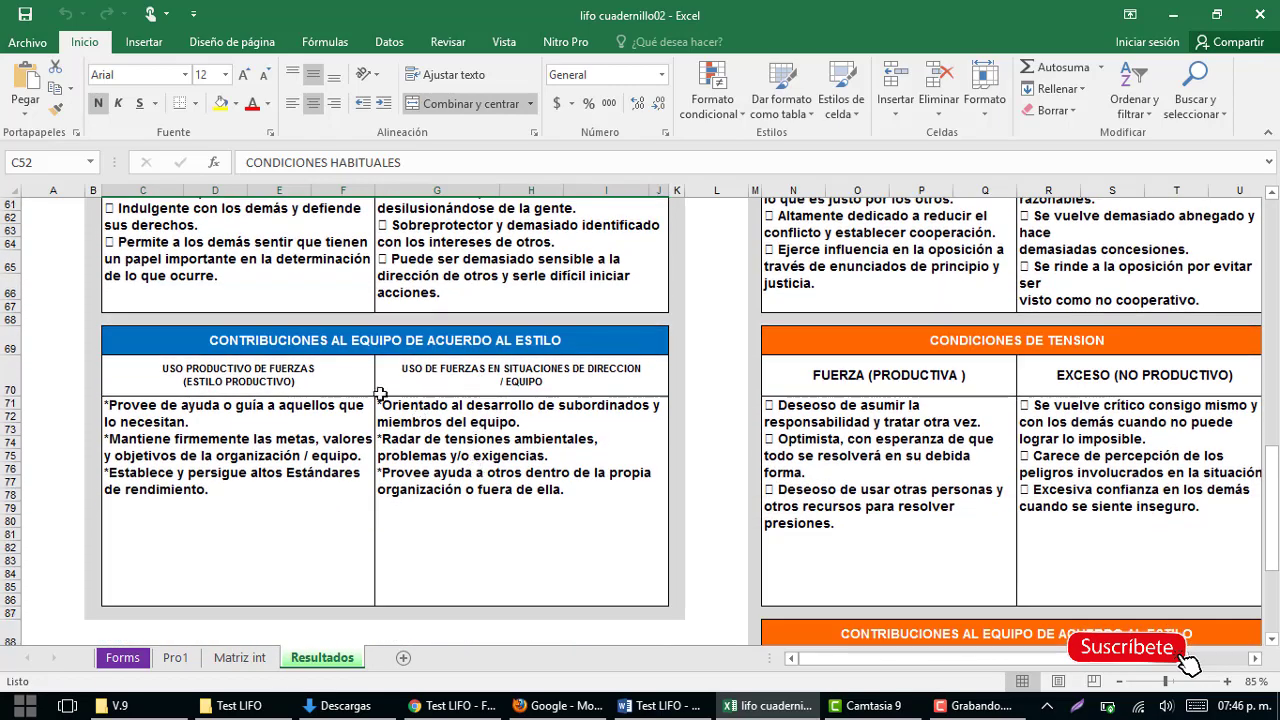
left_click(250, 345)
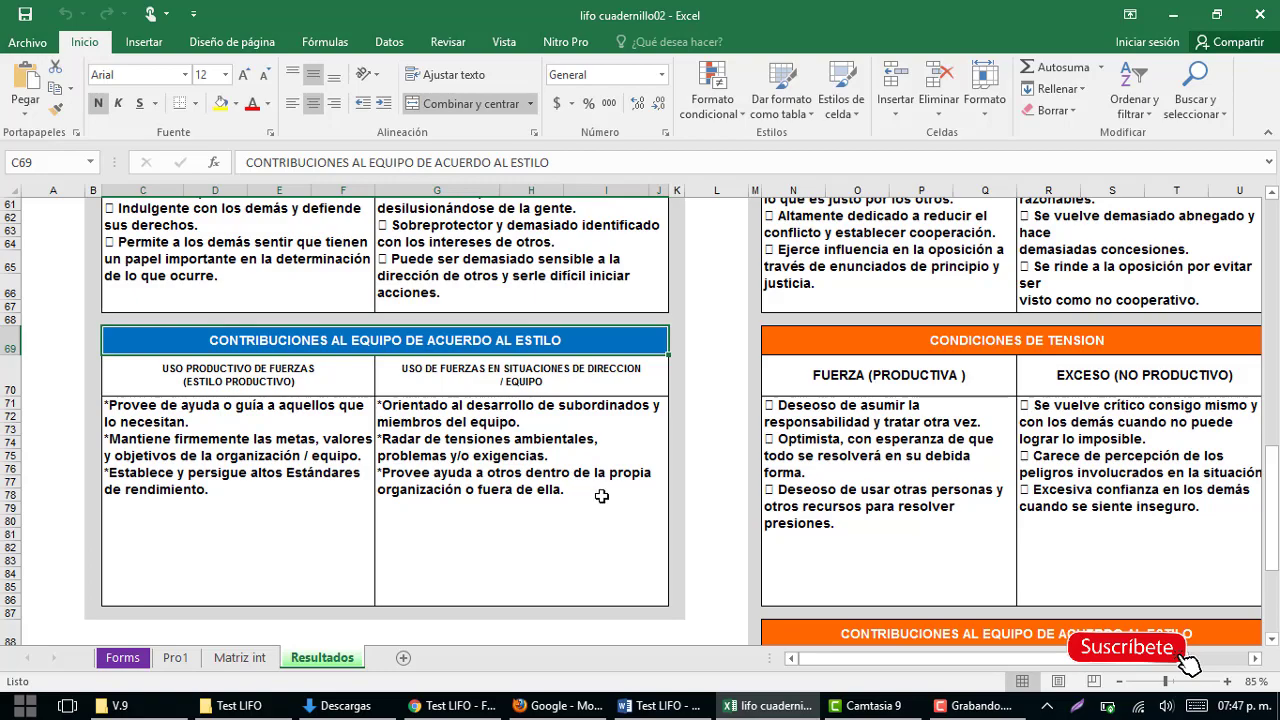
Step: Move over to column N and inspect the CONDICIONES DE LUCHA header cell N52
scroll(900, 520, "up", 5)
scroll(913, 529, "up", 8)
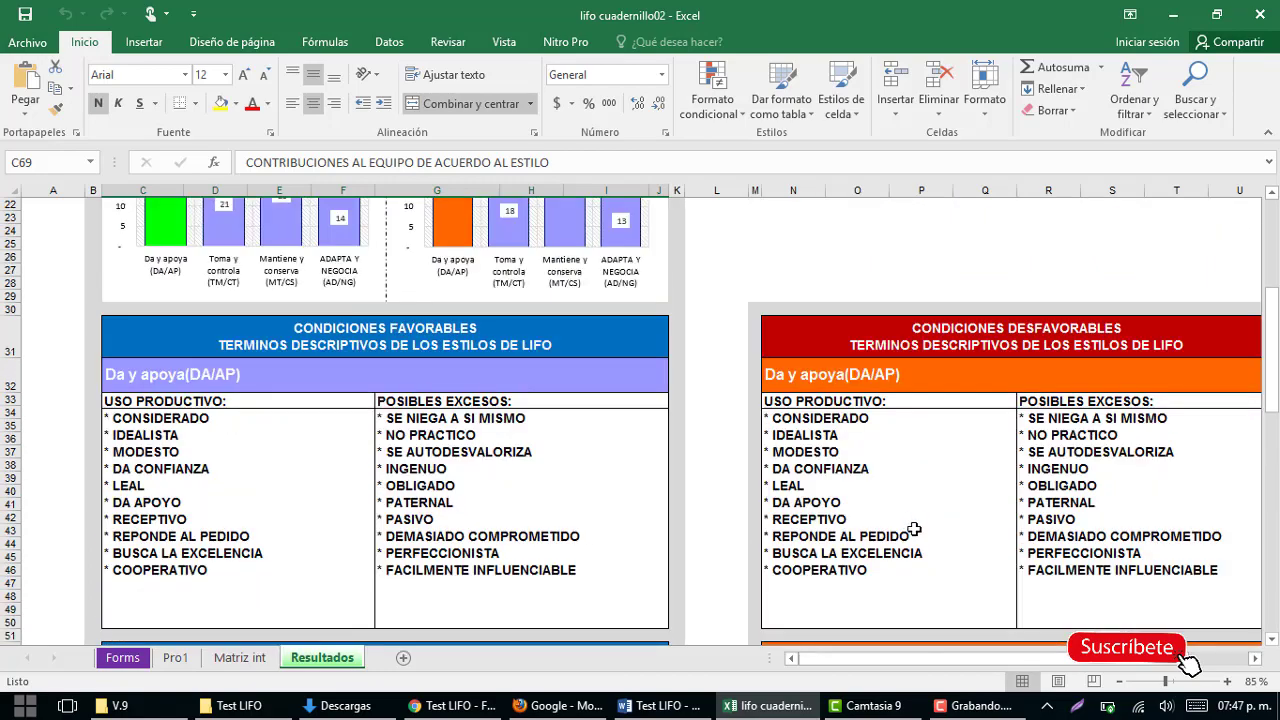
scroll(765, 490, "right", 5)
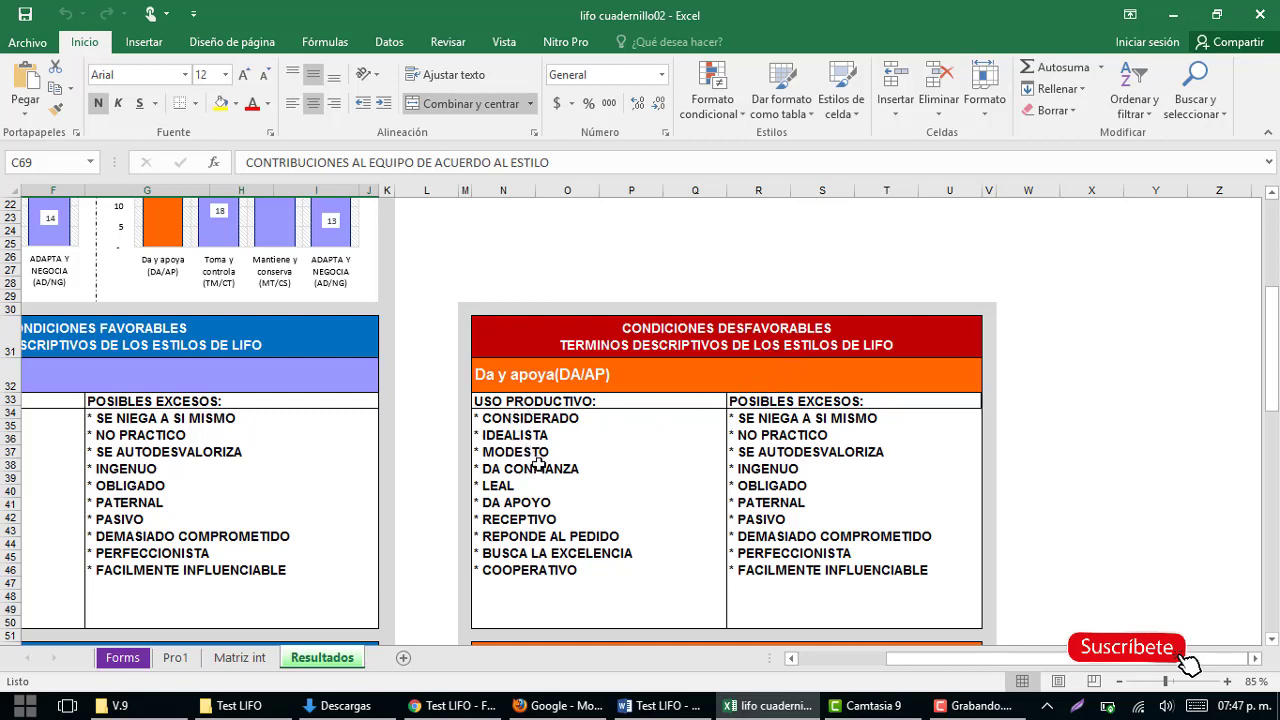
scroll(762, 430, "down", 1)
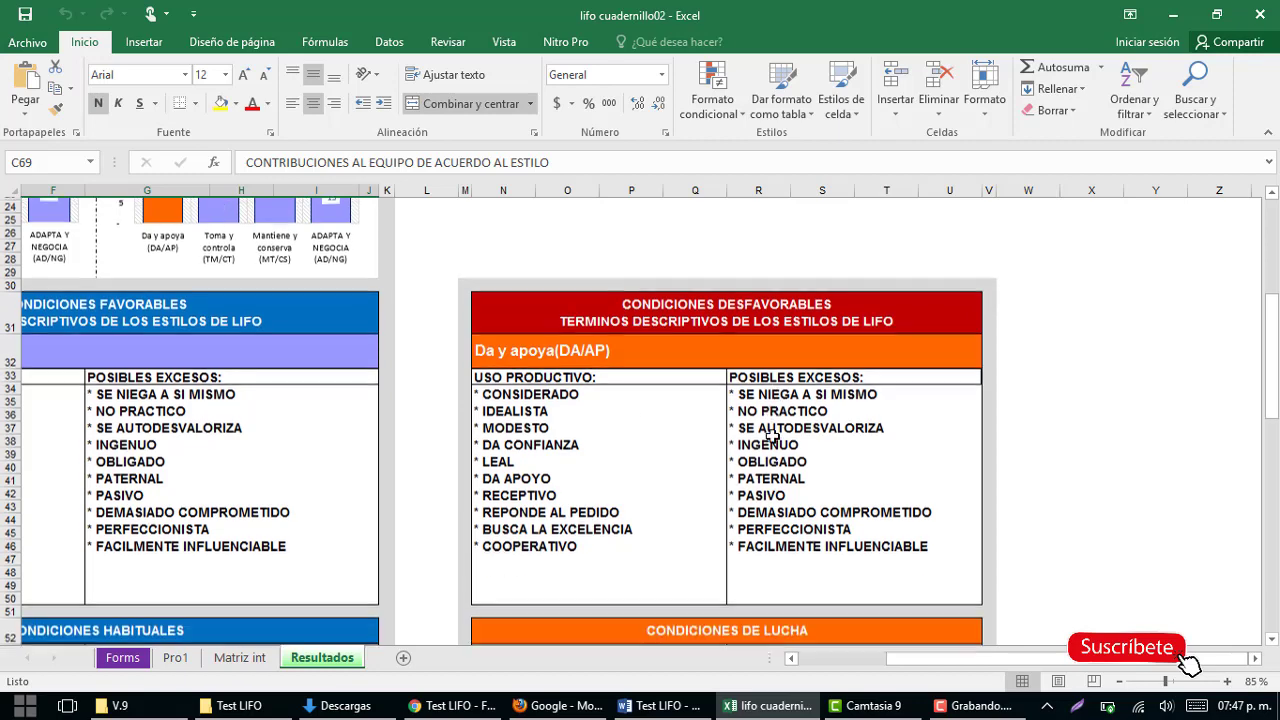
scroll(760, 443, "down", 5)
left_click(622, 368)
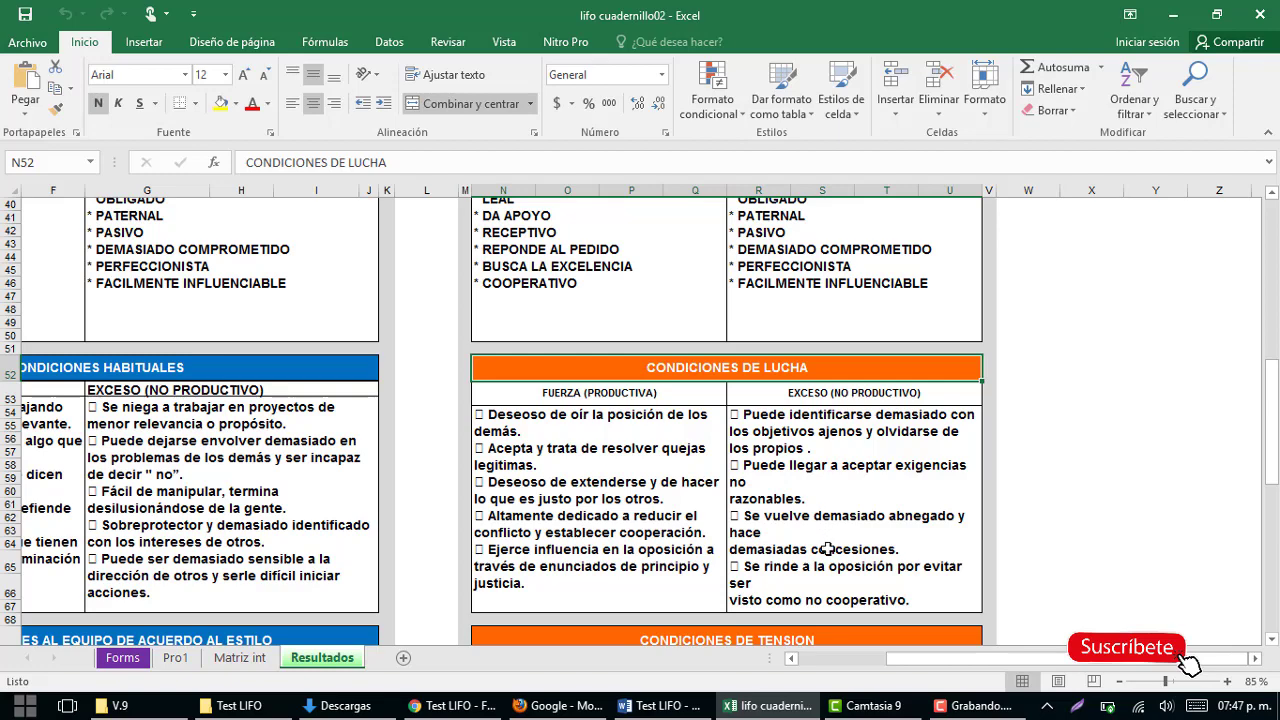
Step: Scroll down to rows 76–106 to show the orange CONTRIBUCIONES AL EQUIPO table
scroll(822, 536, "down", 7)
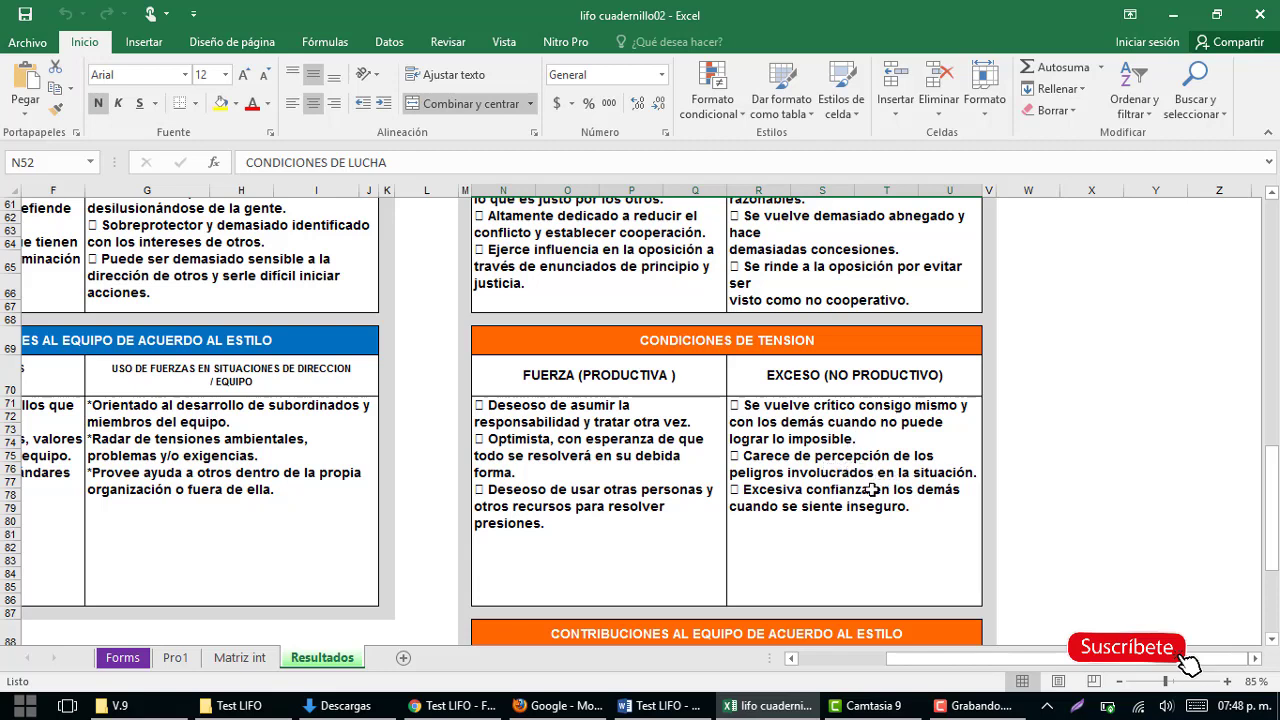
scroll(878, 484, "down", 5)
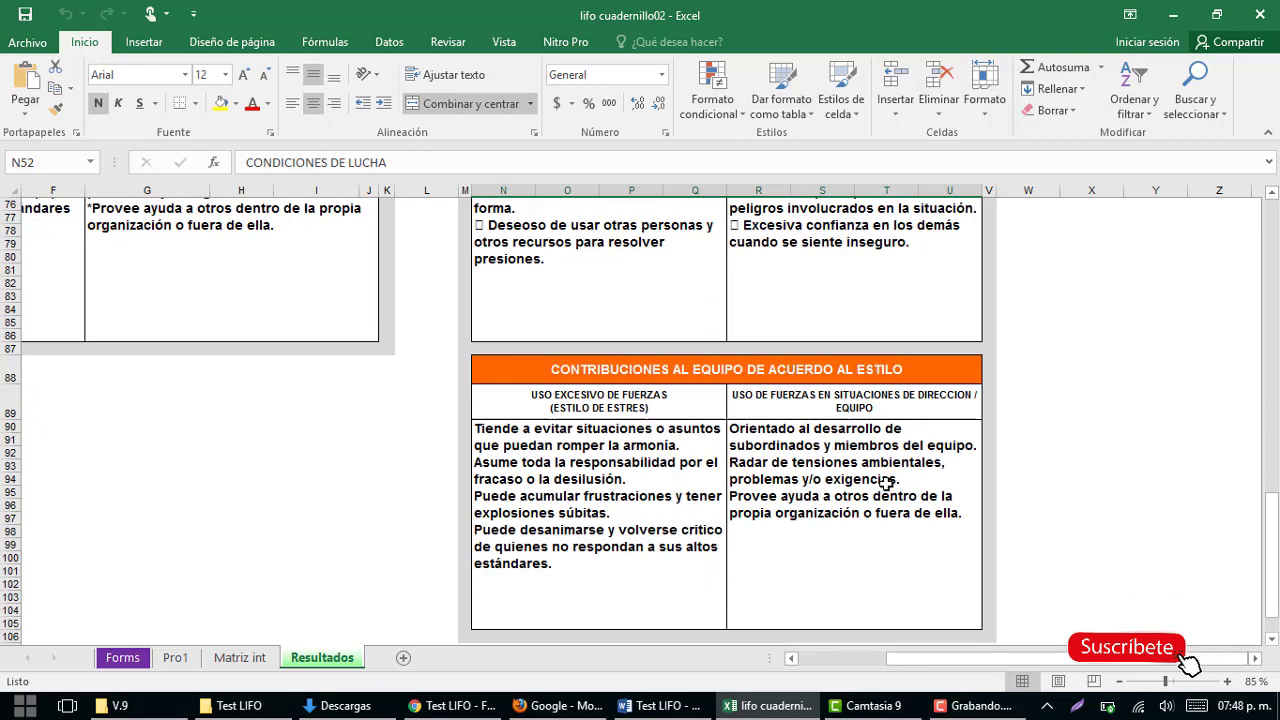
scroll(884, 483, "down", 1)
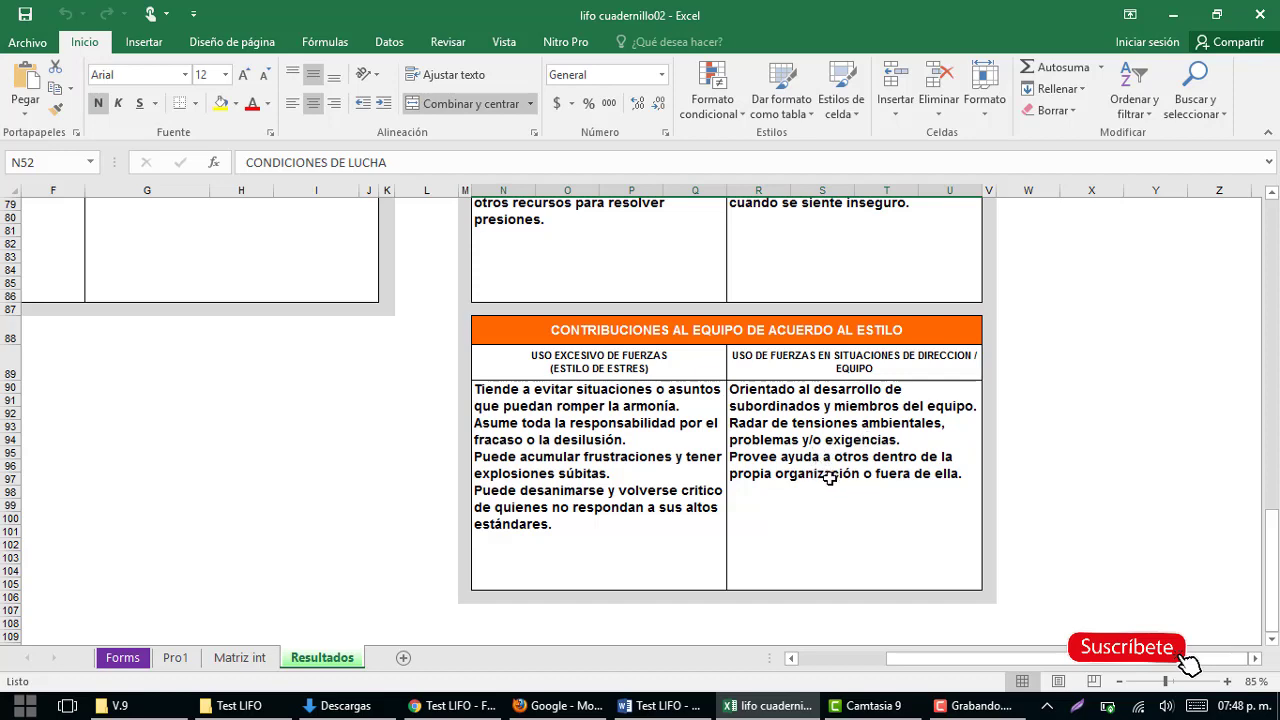
scroll(419, 465, "down", 1)
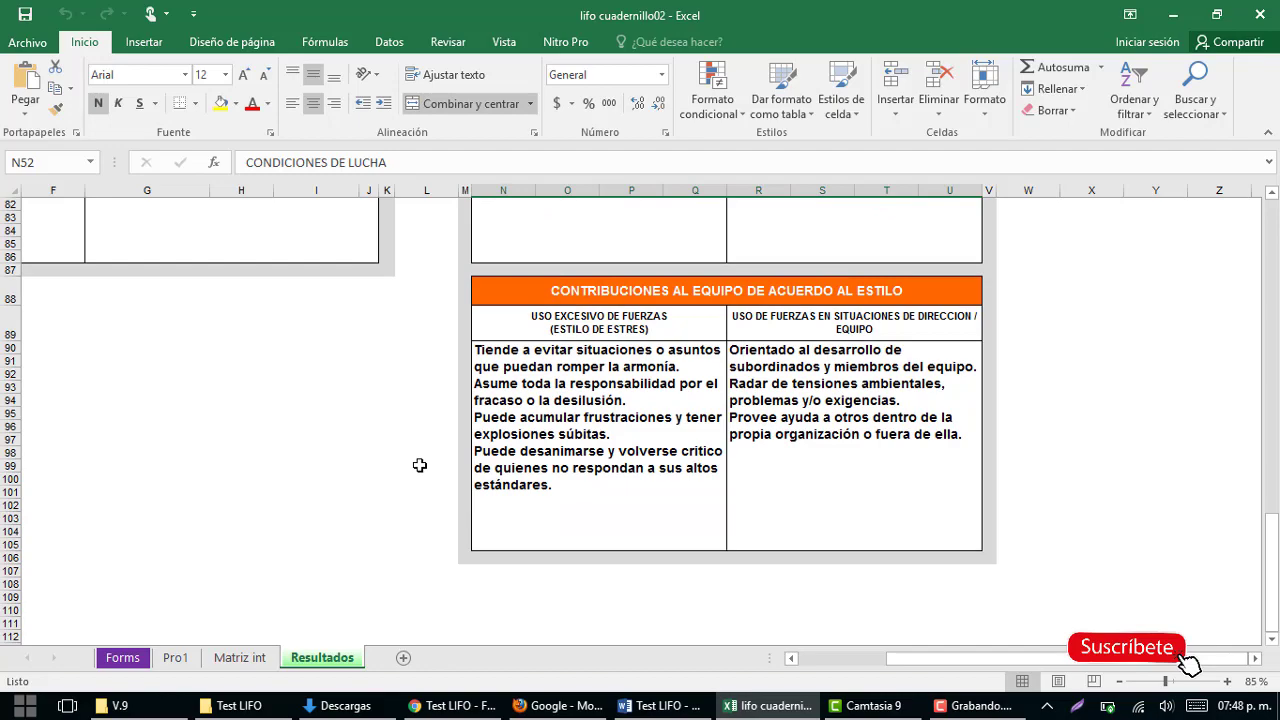
scroll(420, 463, "down", 1)
scroll(566, 480, "up", 10)
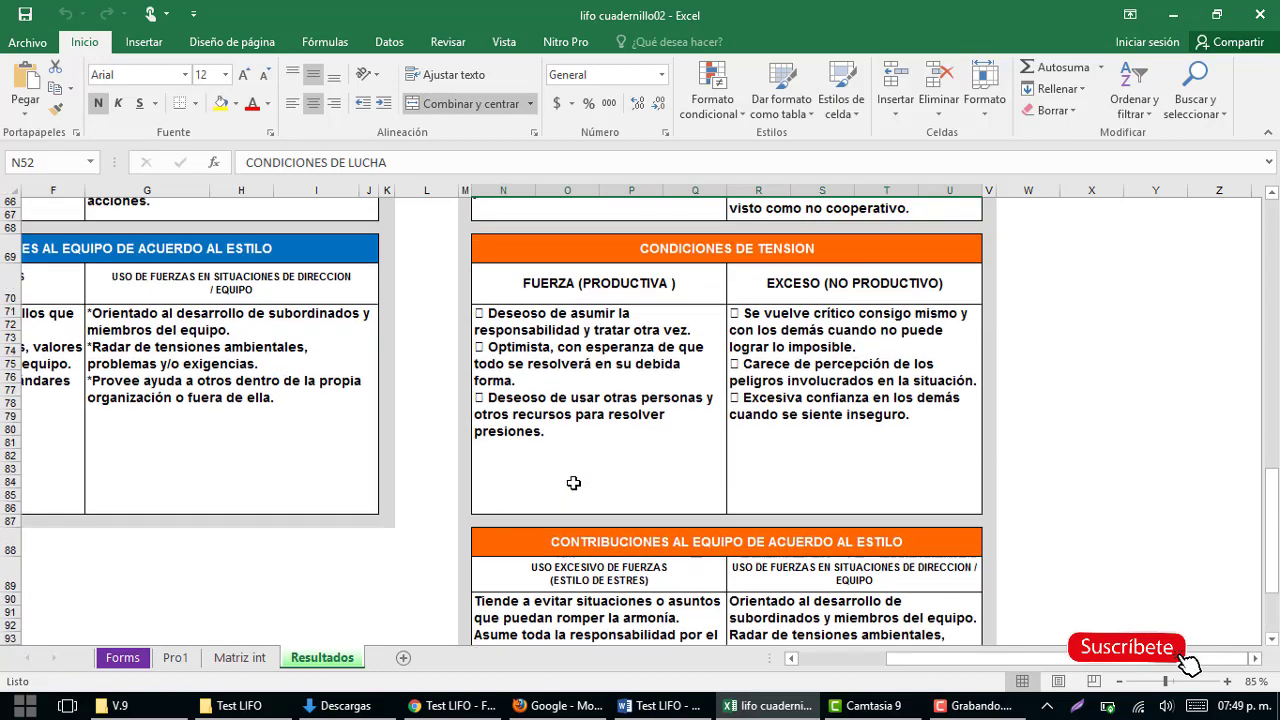
scroll(486, 566, "up", 17)
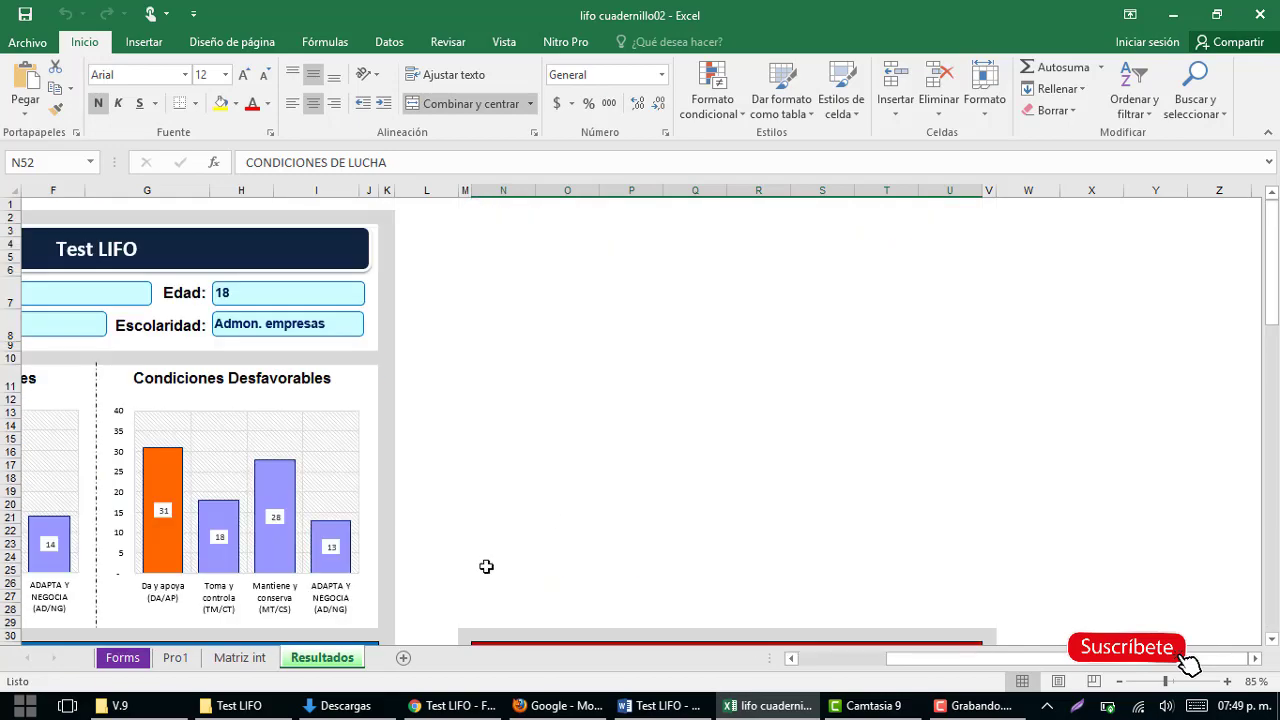
Step: Check the Forms sheet, then bring up the Test LIFO Google Form editor in Chrome
left_click(124, 660)
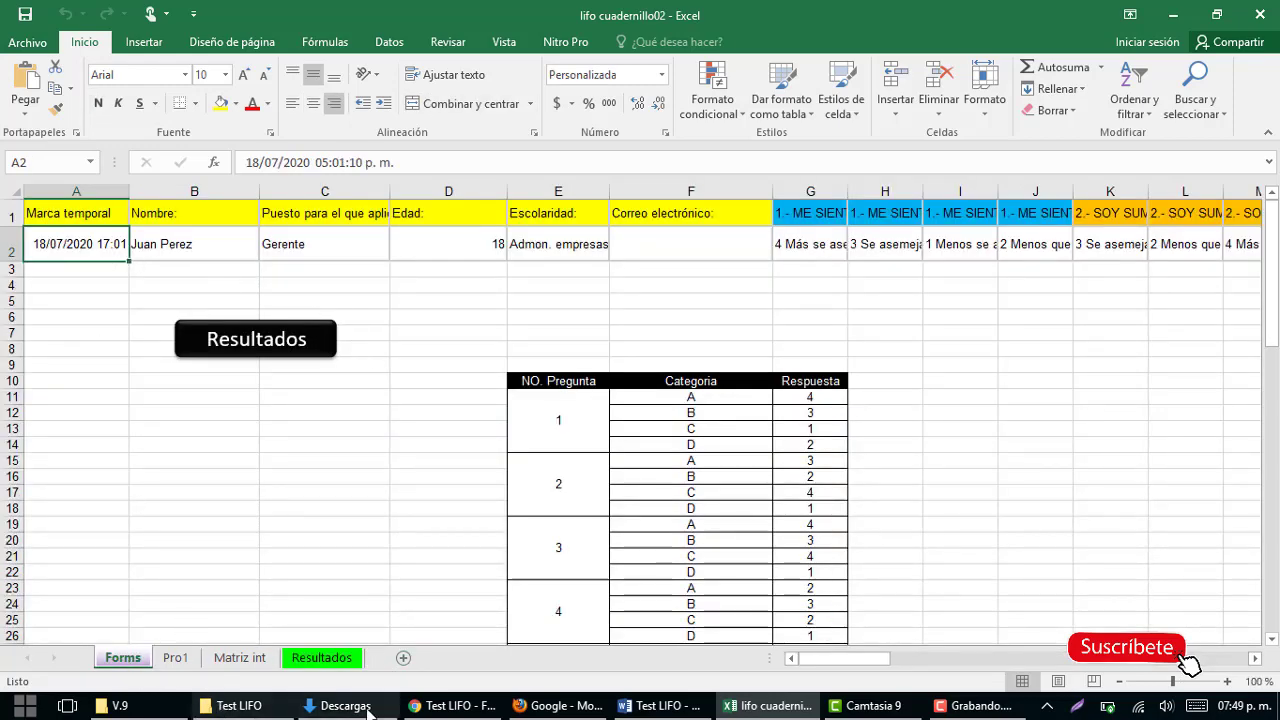
left_click(461, 710)
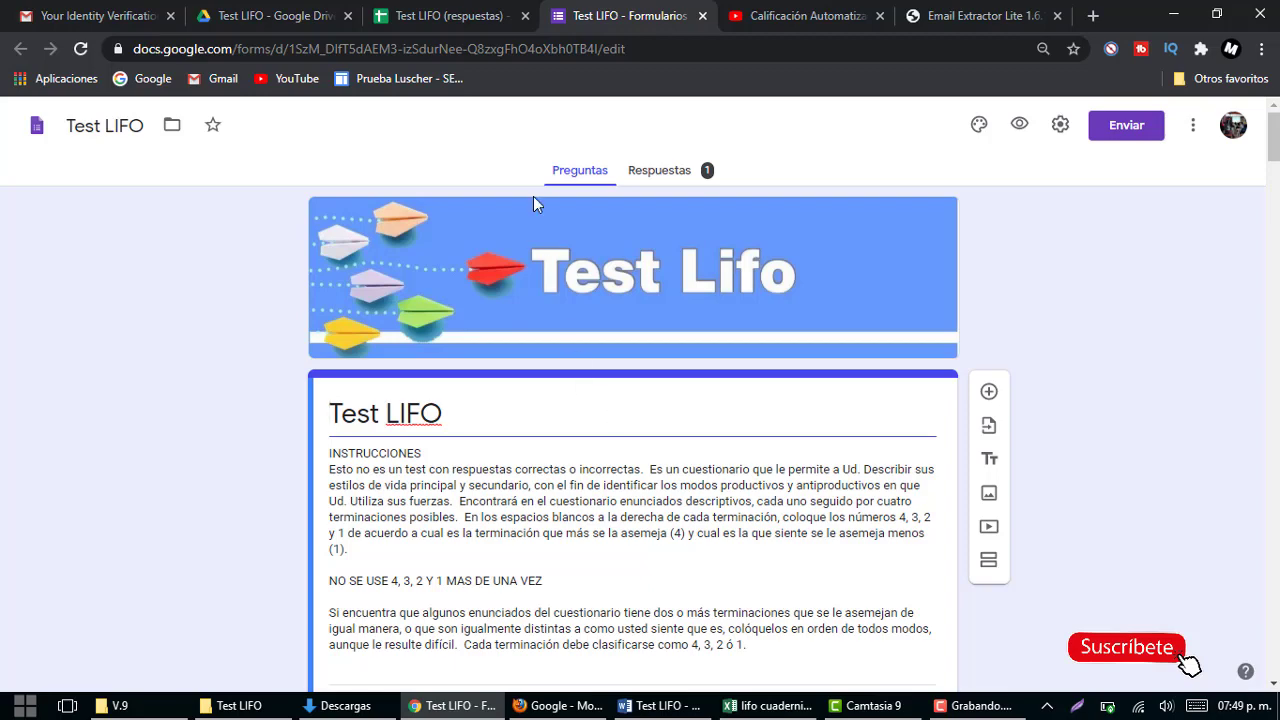
Step: Copy the response in row 2, A2 through BZ, from the Test LIFO (respuestas) sheet
left_click(450, 16)
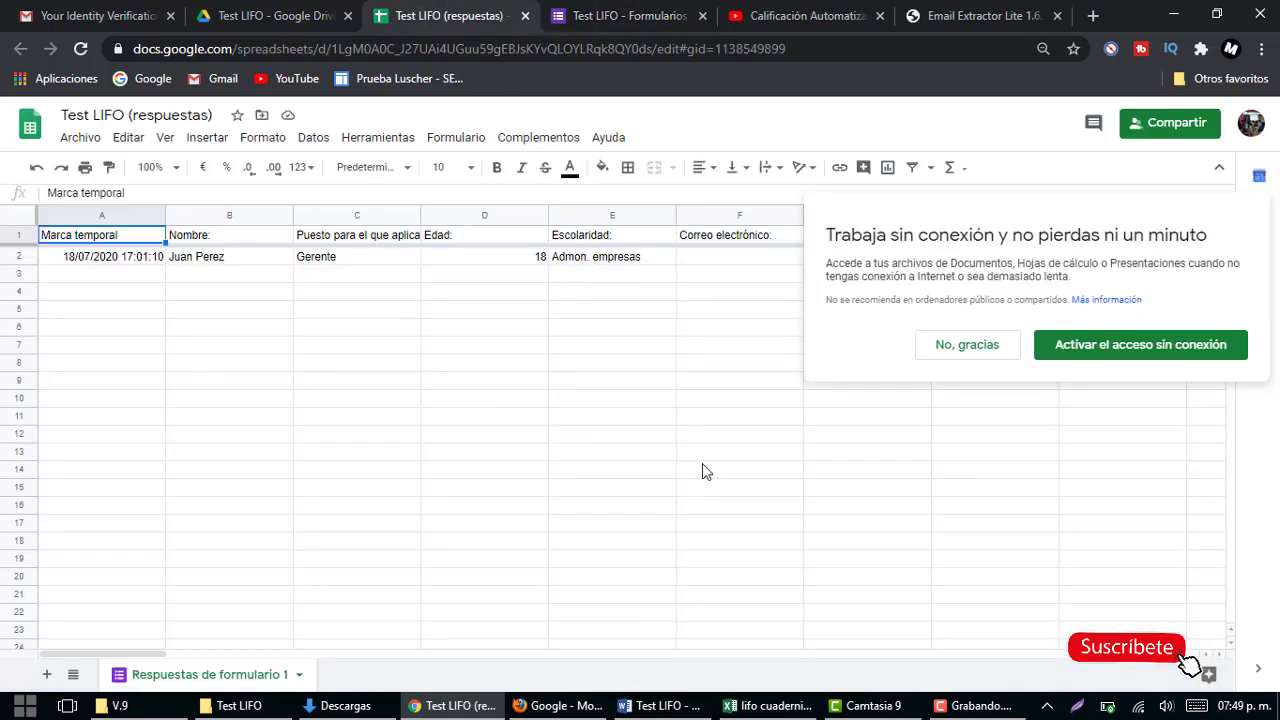
left_click(1004, 347)
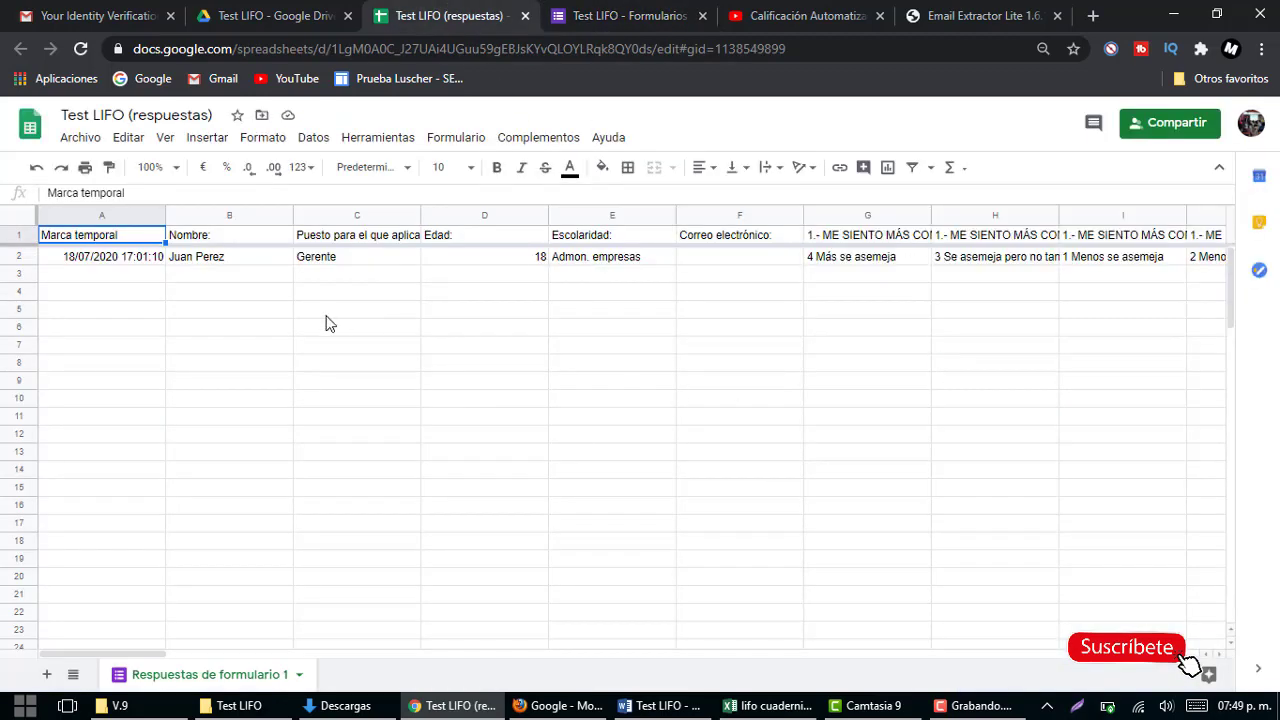
left_click(143, 260)
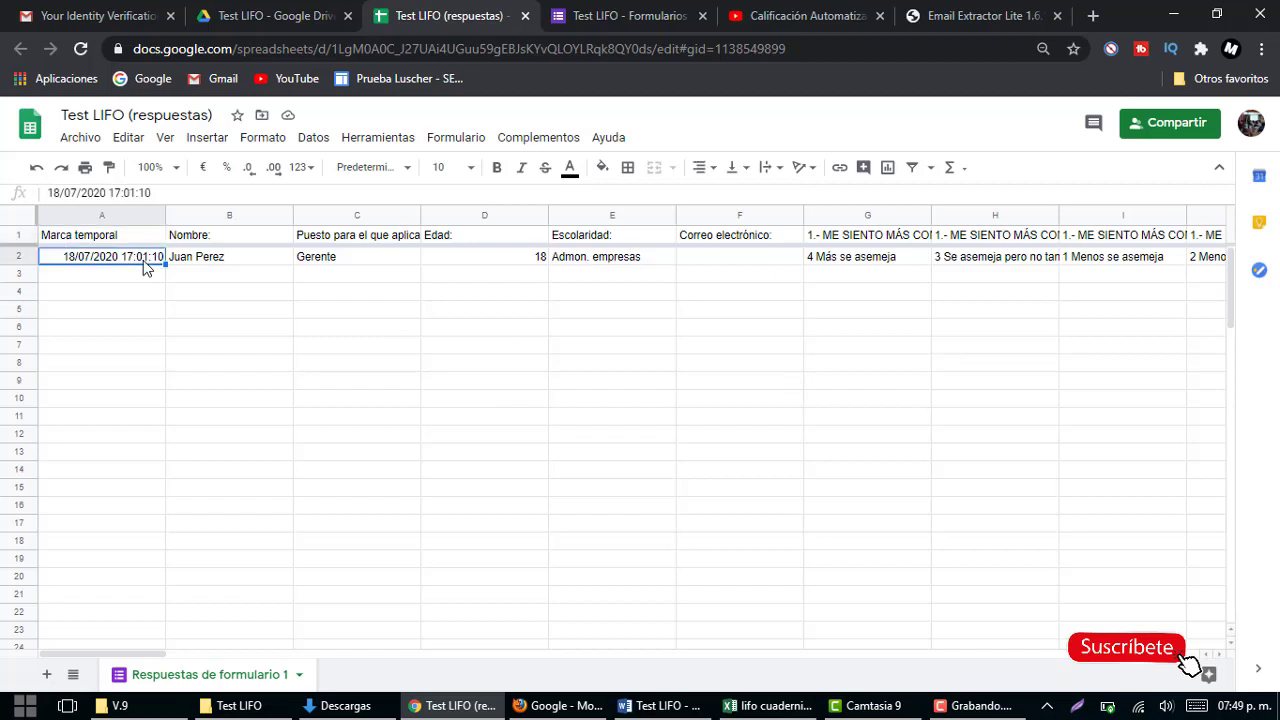
key("ctrl+shift+Right")
key("ctrl+shift+Right")
key("ctrl+shift+Right")
key("ctrl+shift+Right")
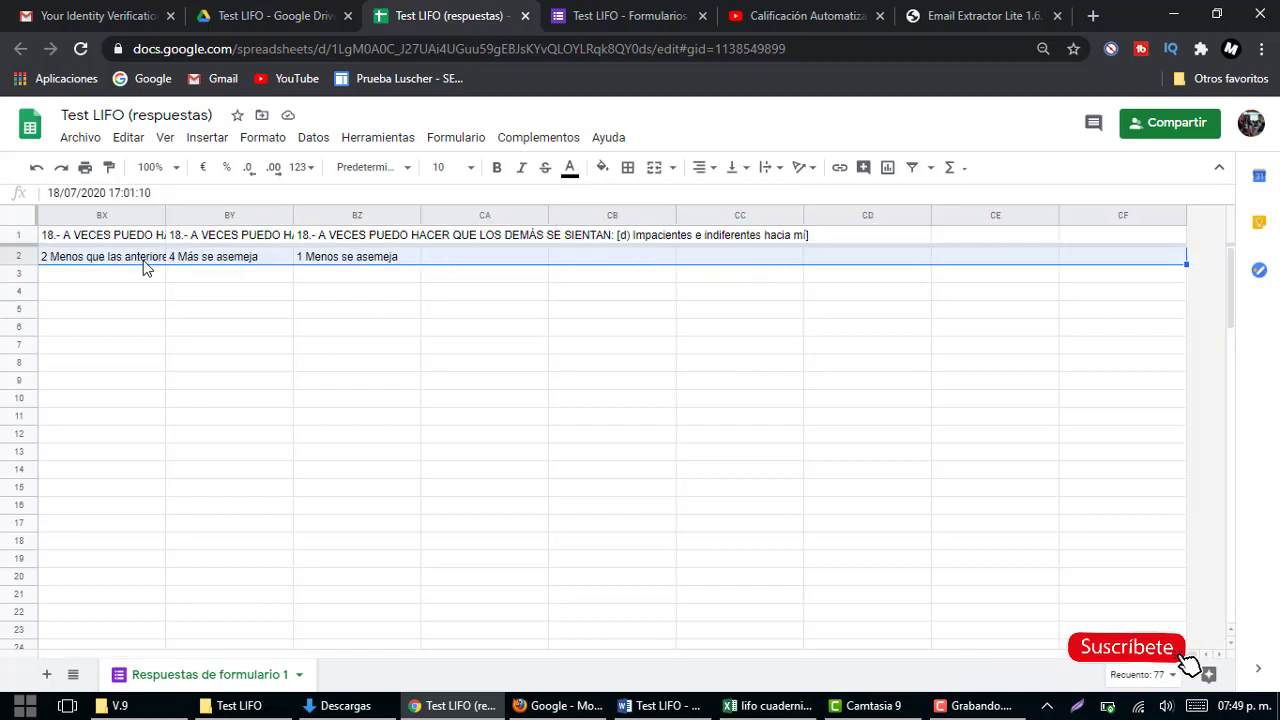
key("ctrl+shift+Left")
key("ctrl+c")
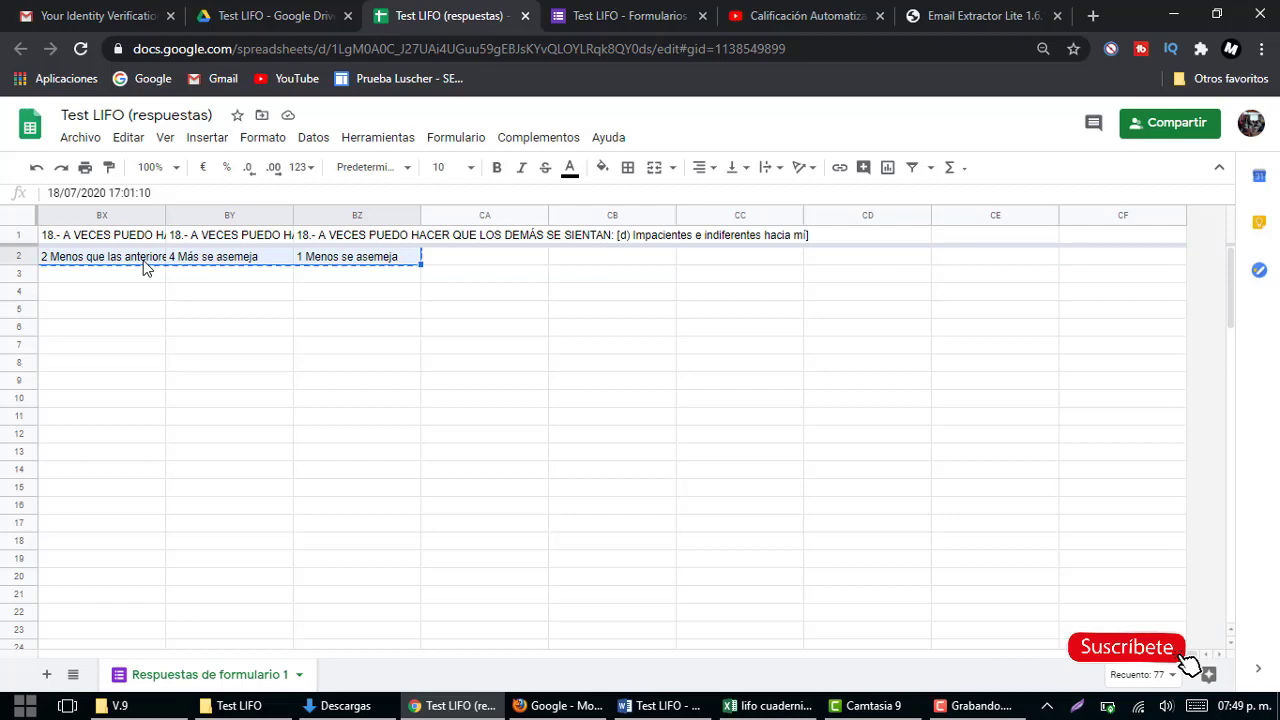
left_click(787, 712)
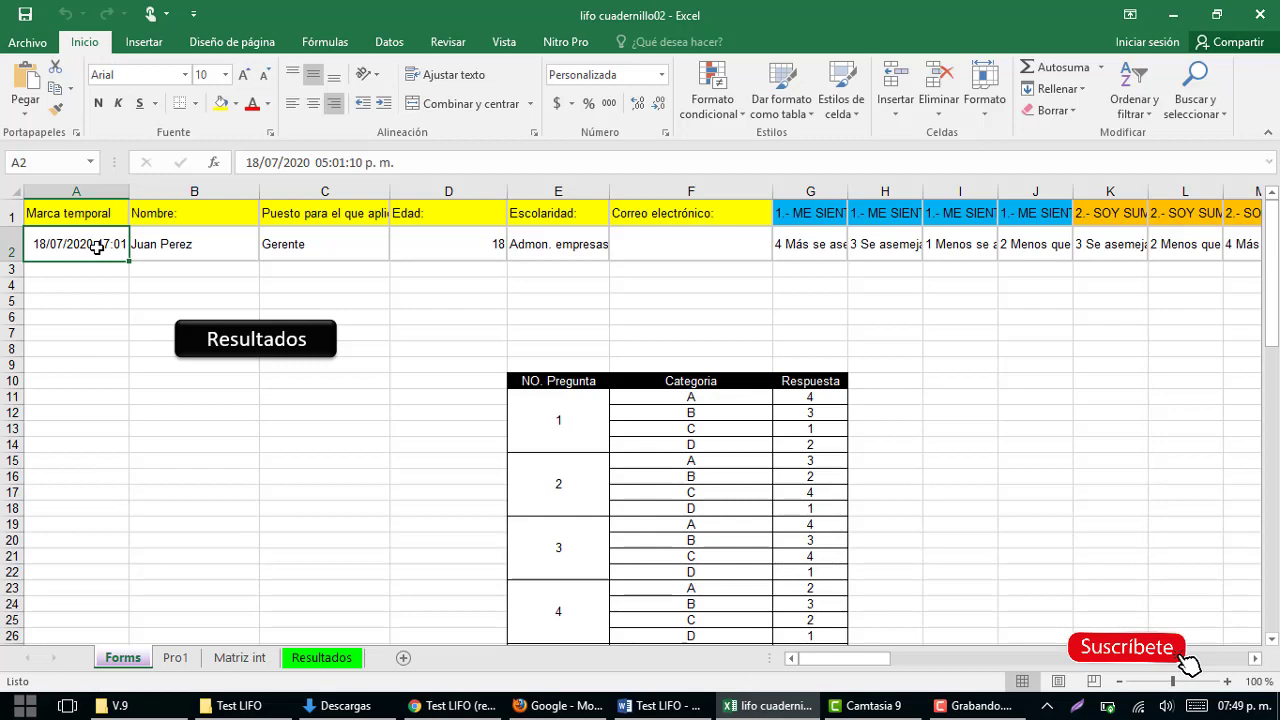
Step: Paste the copied response into A2 of the Forms sheet as text
key("ctrl+alt+v")
key("Down")
key("Down")
key("Return")
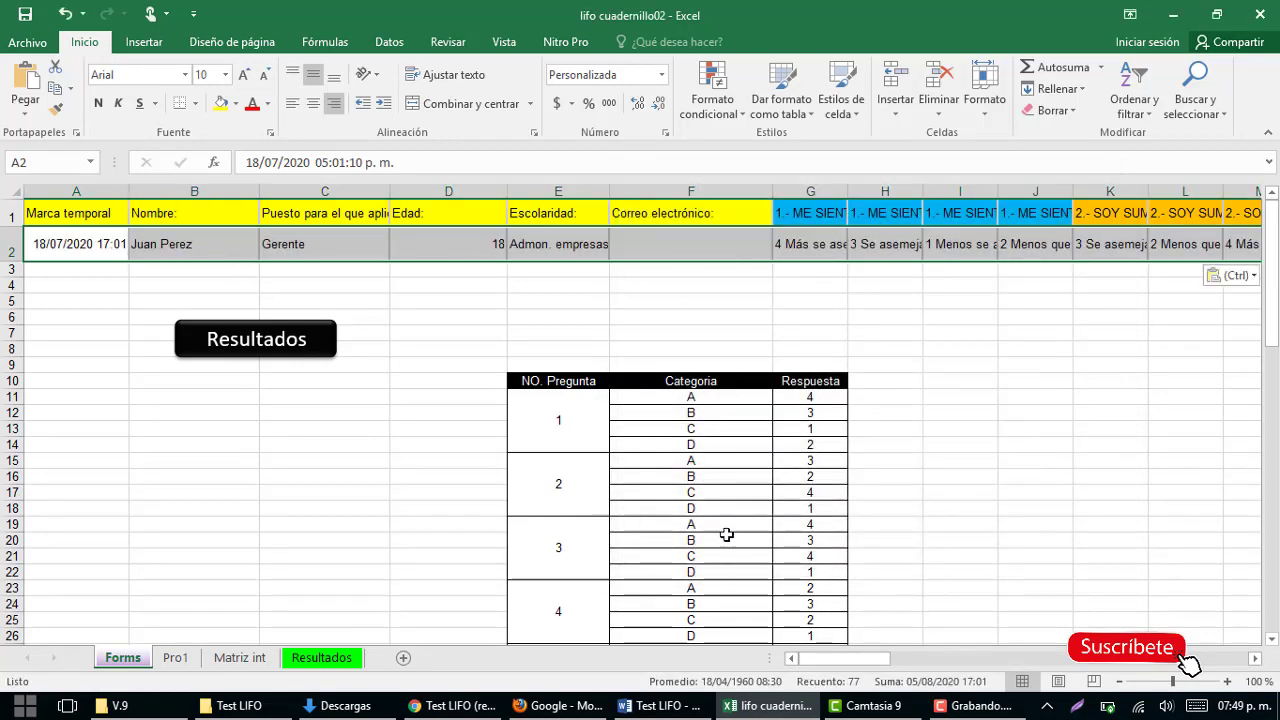
Step: Switch to the Resultados sheet and scroll through its charts and style descriptions
left_click(287, 345)
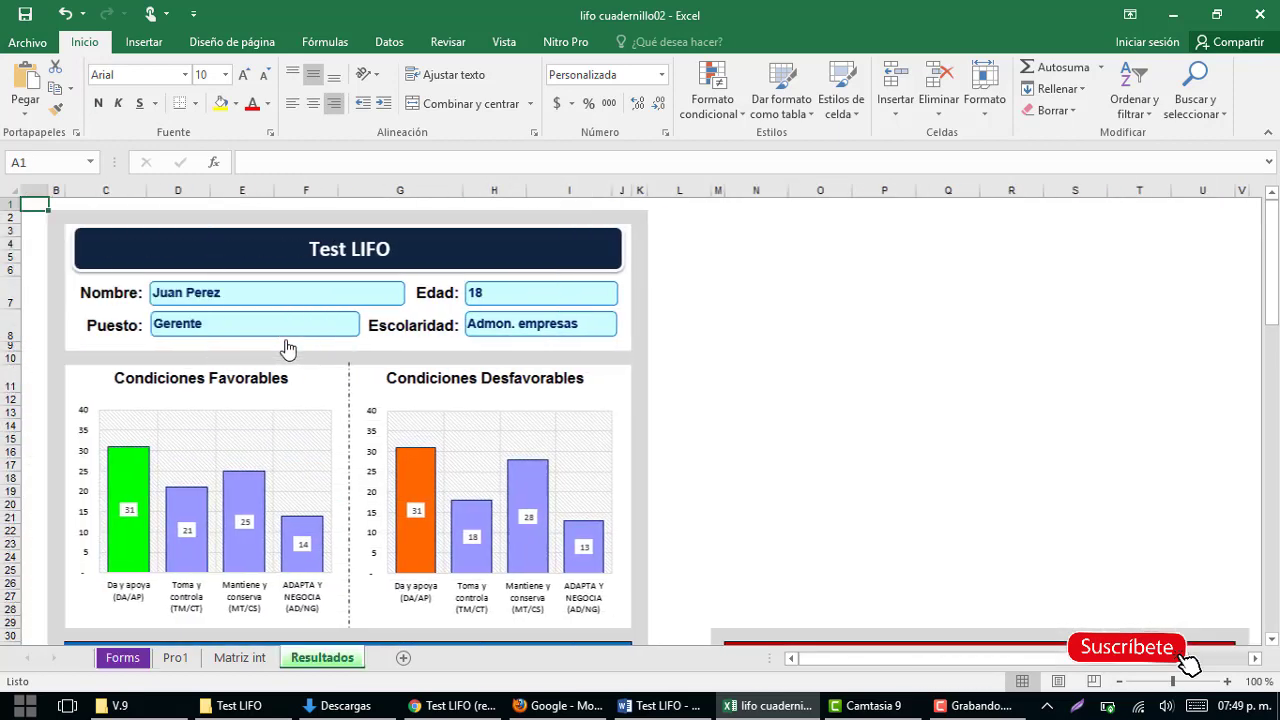
scroll(424, 390, "down", 1)
scroll(350, 517, "down", 3)
scroll(350, 517, "down", 3)
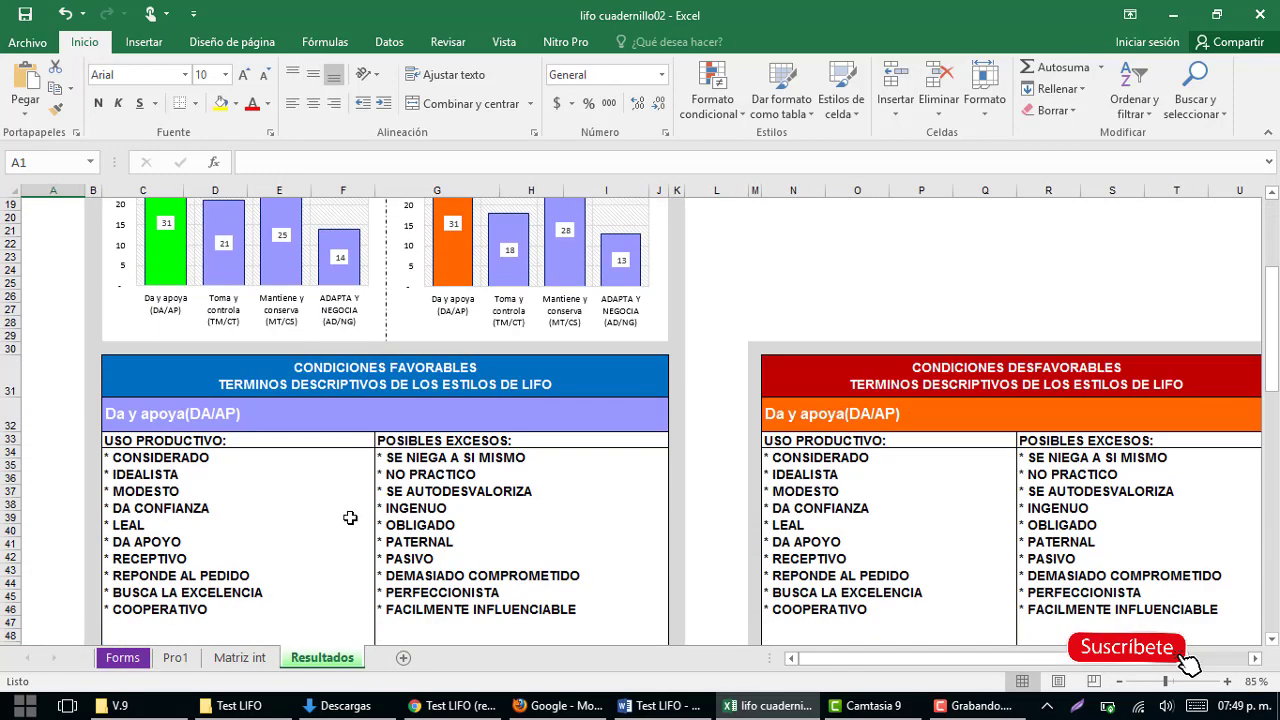
scroll(350, 517, "down", 6)
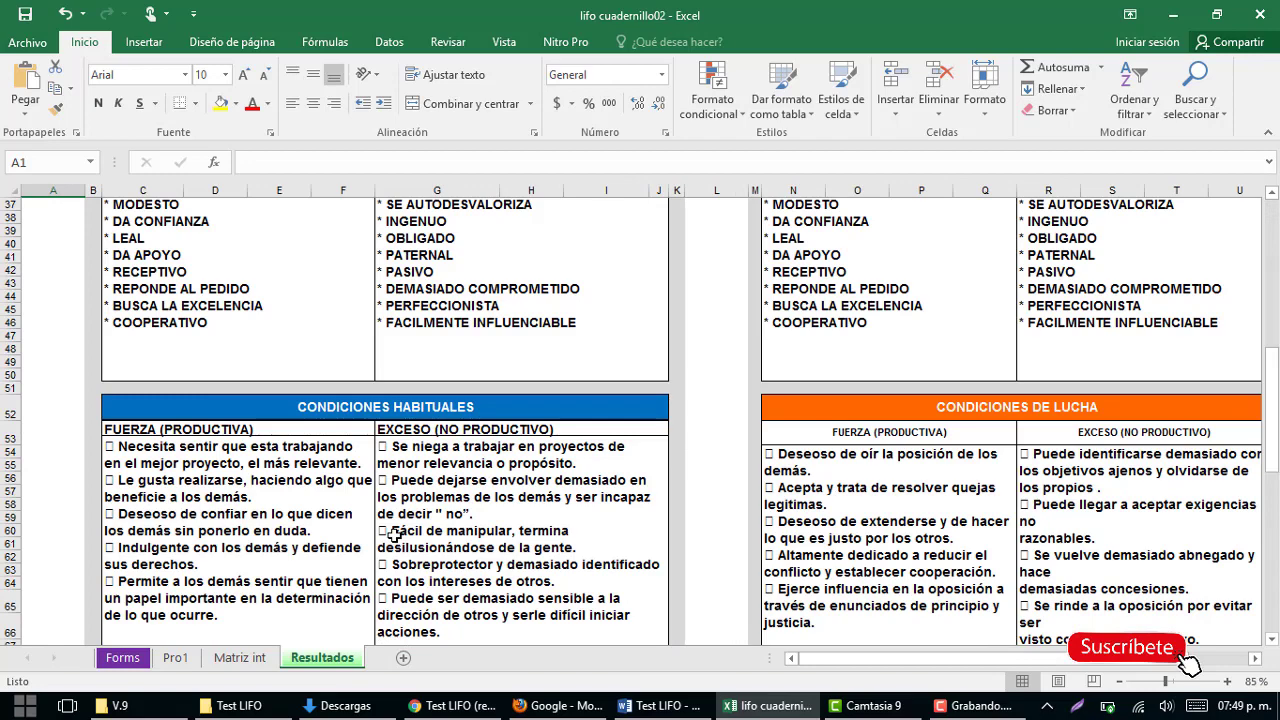
scroll(508, 508, "up", 6)
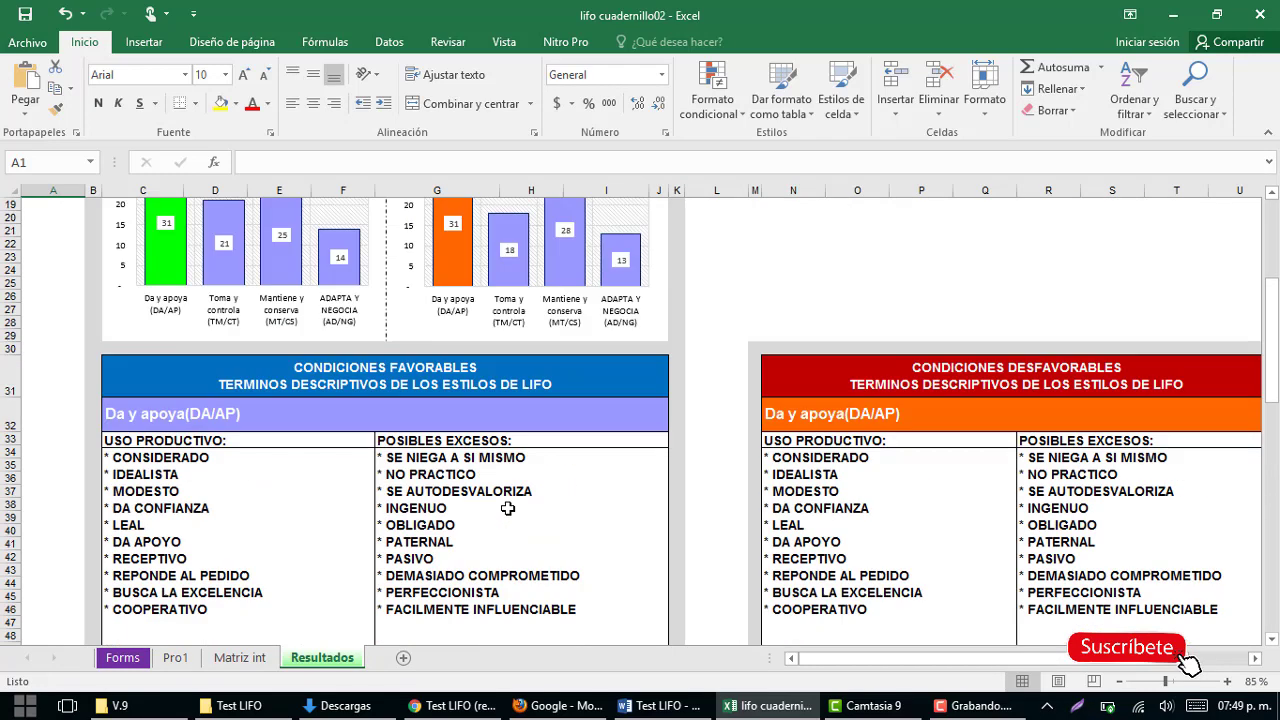
scroll(508, 508, "up", 6)
left_click(773, 462)
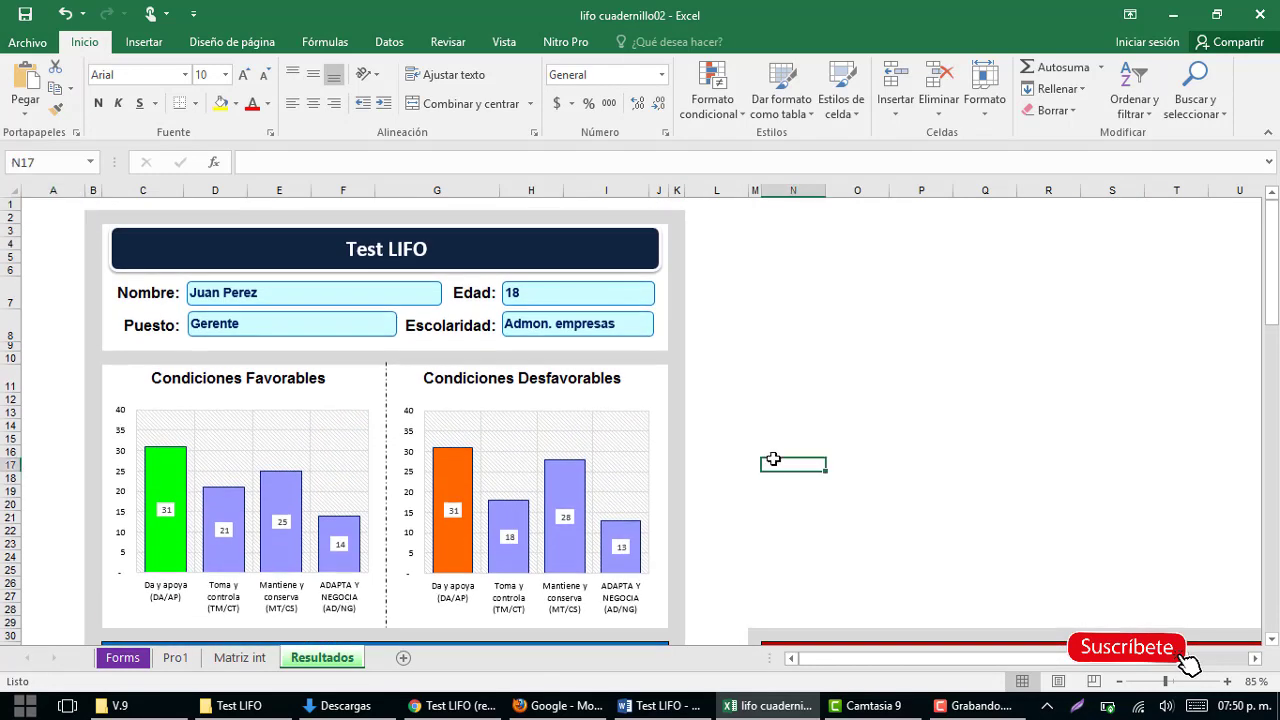